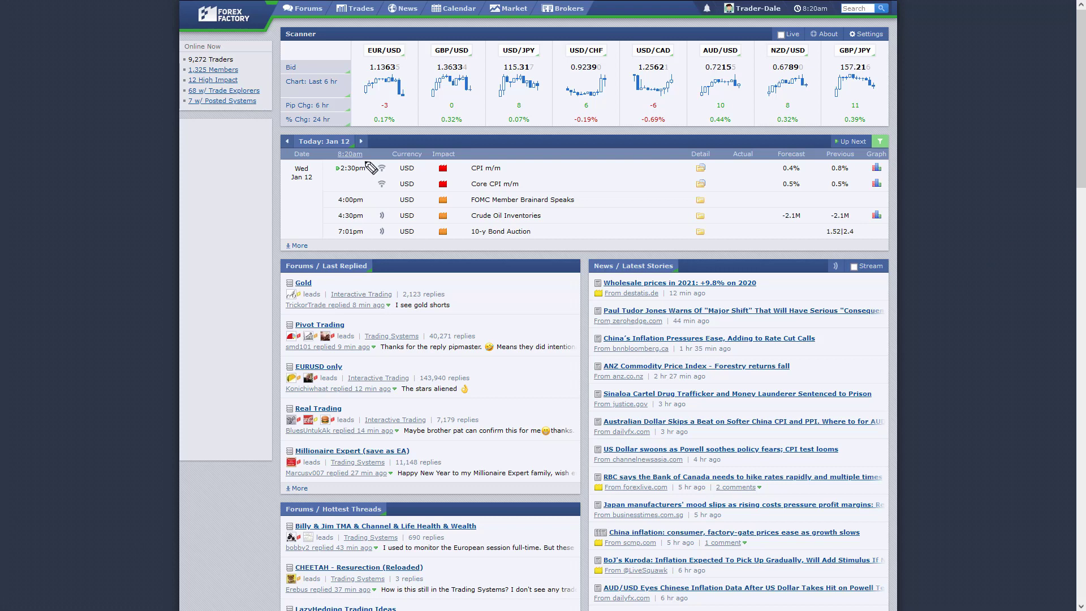
- Outline the alert icons in today's economic calendar, and check the subscription options of the CPI m/m event
{"action": "mouse_move", "coordinate": [368, 151]}
{"action": "left_mouse_down"}
{"action": "mouse_move", "coordinate": [389, 242]}
{"action": "mouse_move", "coordinate": [399, 155]}
{"action": "mouse_move", "coordinate": [373, 150]}
{"action": "left_mouse_up"}
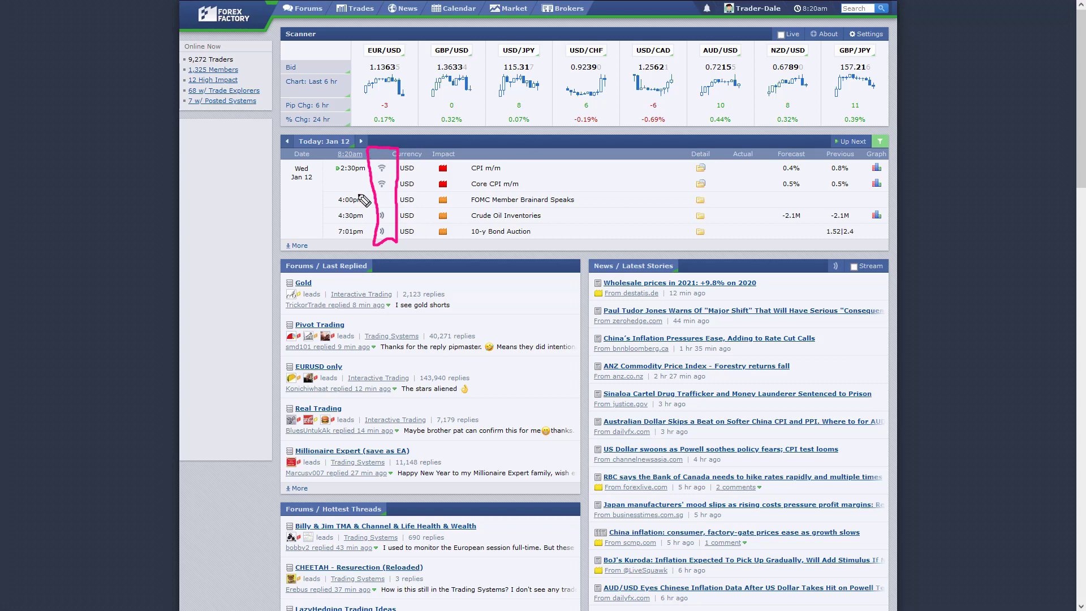
{"action": "key", "text": "Escape"}
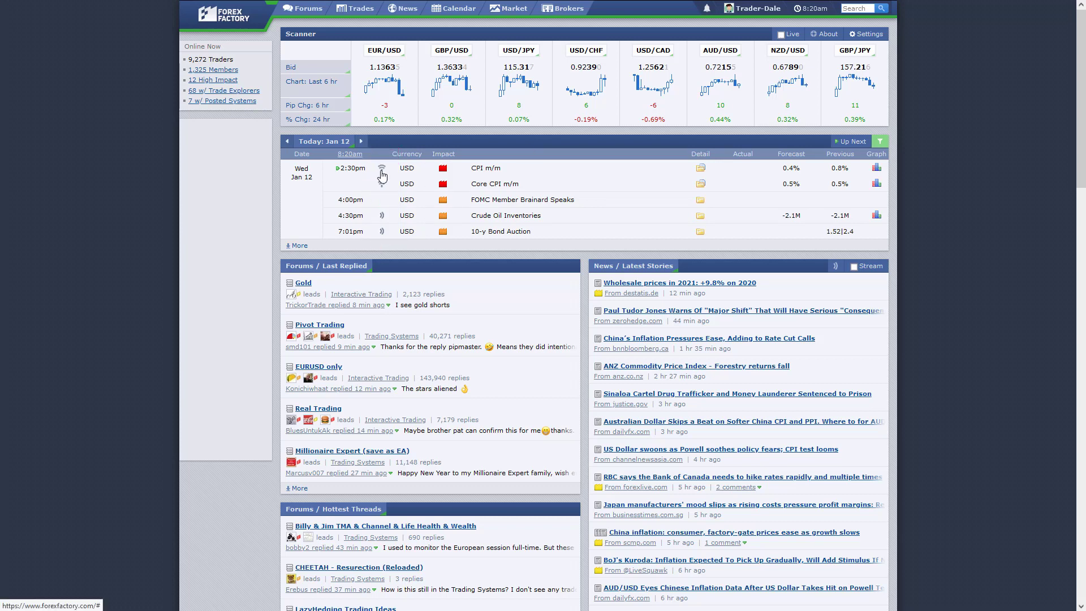
{"action": "left_click", "coordinate": [380, 171]}
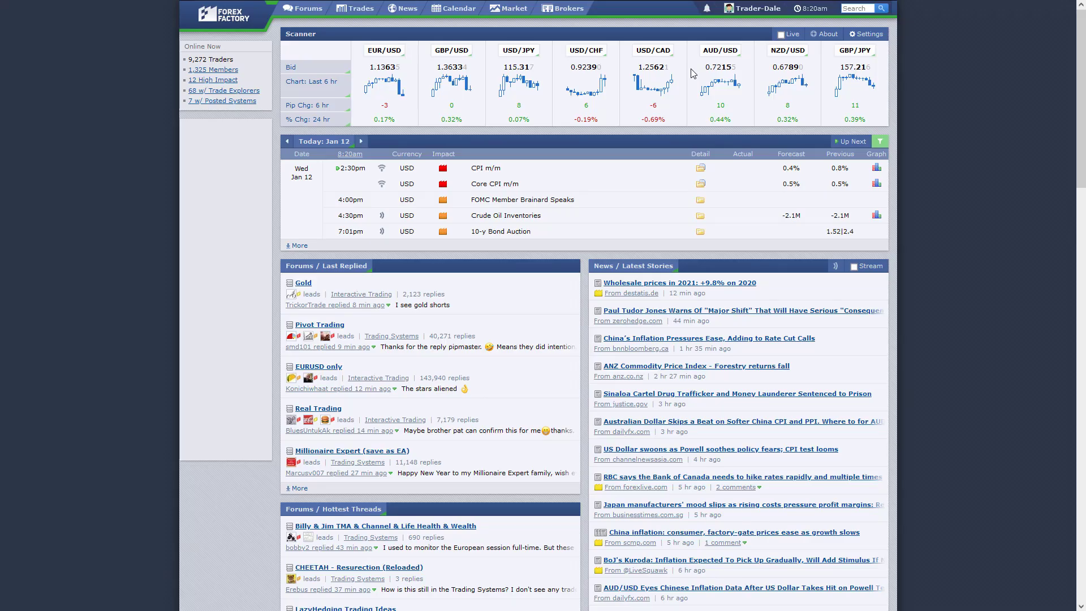
{"action": "left_click", "coordinate": [691, 68]}
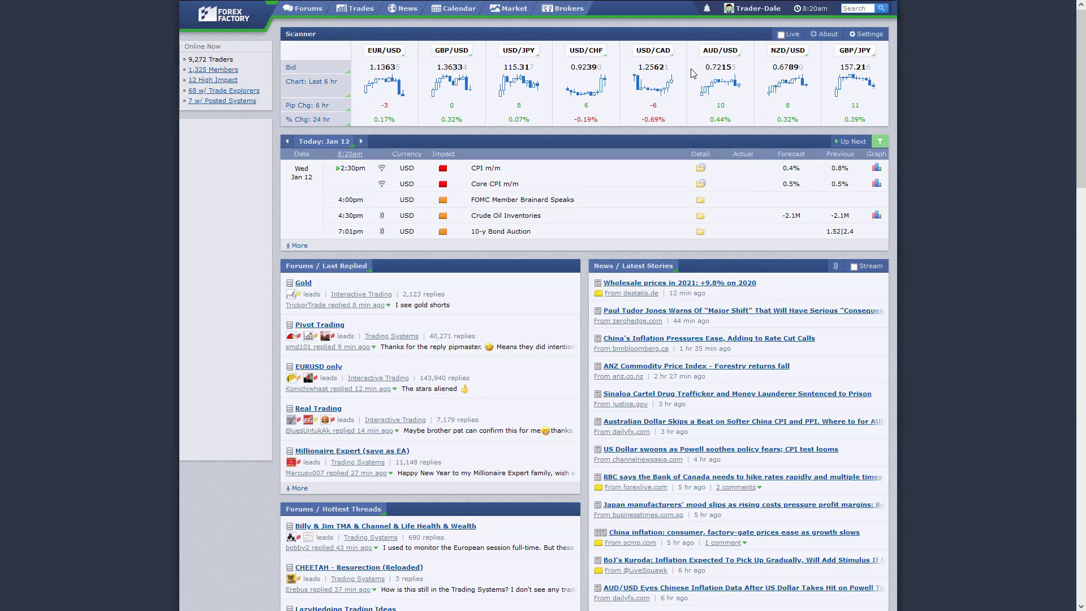
- Open the alert subscription of the Crude Oil Inventories event and unsubscribe from it
{"action": "left_click", "coordinate": [382, 217]}
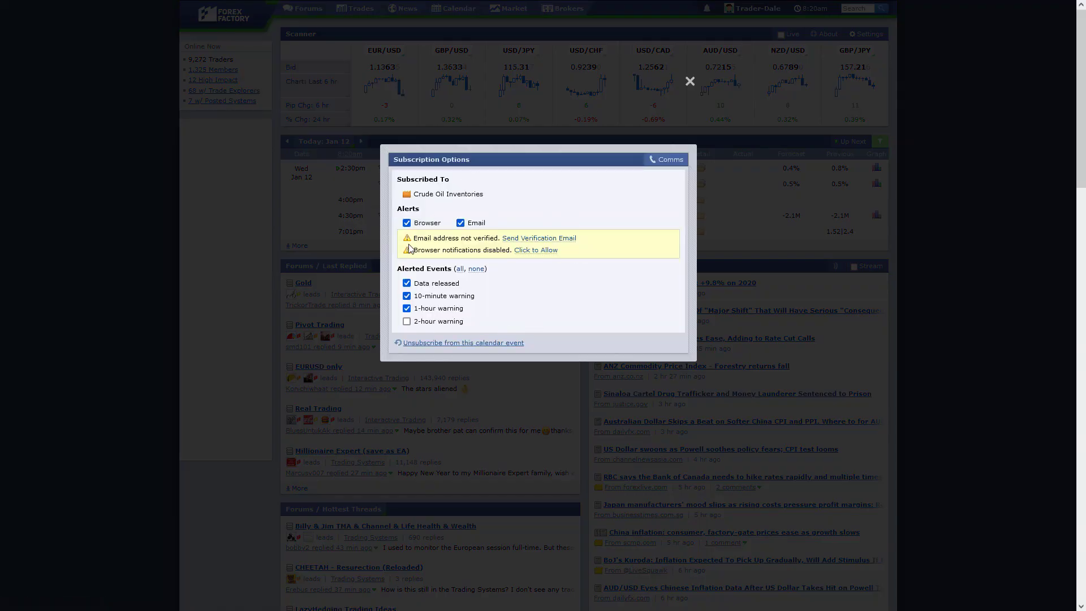
{"action": "left_click", "coordinate": [425, 344]}
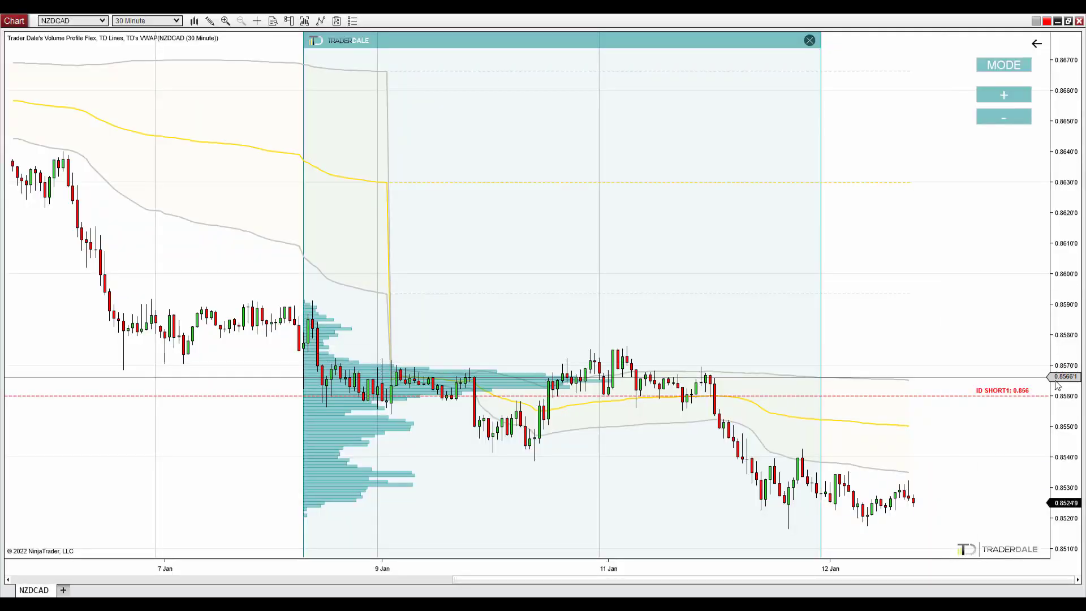
- In NinjaTrader, underline the NZDCAD instrument and 30 Minute timeframe and box the volume profile range, finally clearing the markup
{"action": "left_click_drag", "start_coordinate": [1064, 429], "coordinate": [1063, 272]}
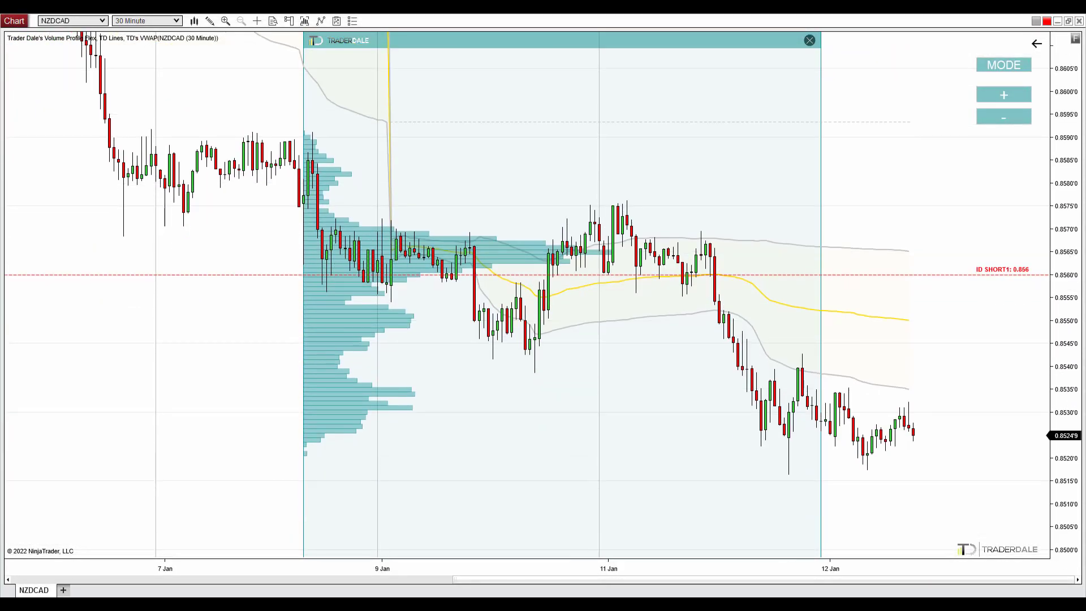
{"action": "left_click_drag", "start_coordinate": [114, 27], "coordinate": [197, 30]}
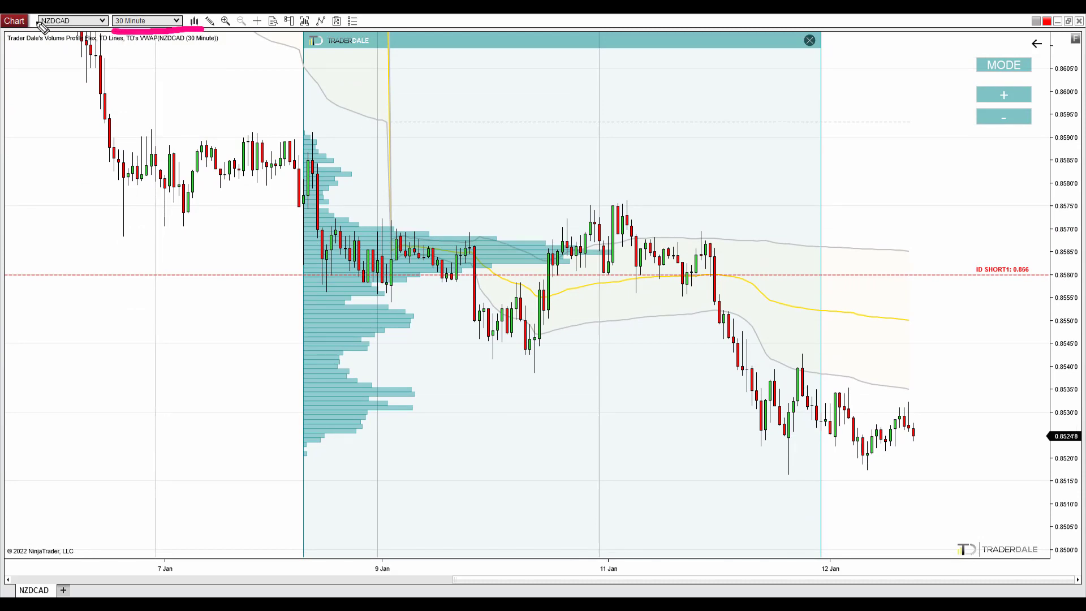
{"action": "left_click_drag", "start_coordinate": [39, 26], "coordinate": [138, 29]}
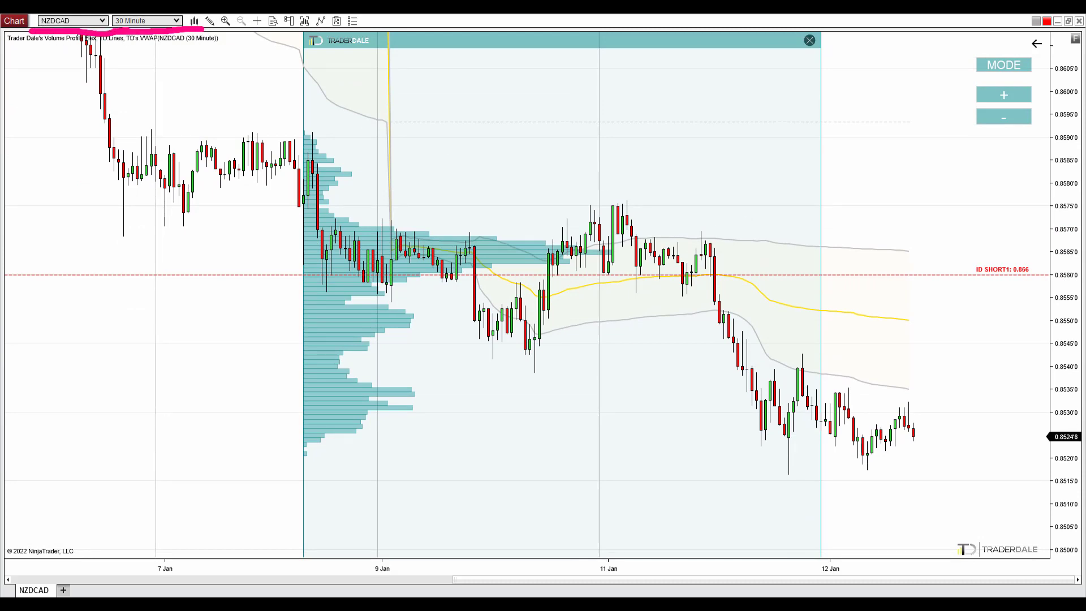
{"action": "mouse_move", "coordinate": [304, 129]}
{"action": "left_mouse_down"}
{"action": "mouse_move", "coordinate": [280, 512]}
{"action": "mouse_move", "coordinate": [831, 342]}
{"action": "left_mouse_up"}
{"action": "left_click_drag", "start_coordinate": [838, 389], "coordinate": [285, 482]}
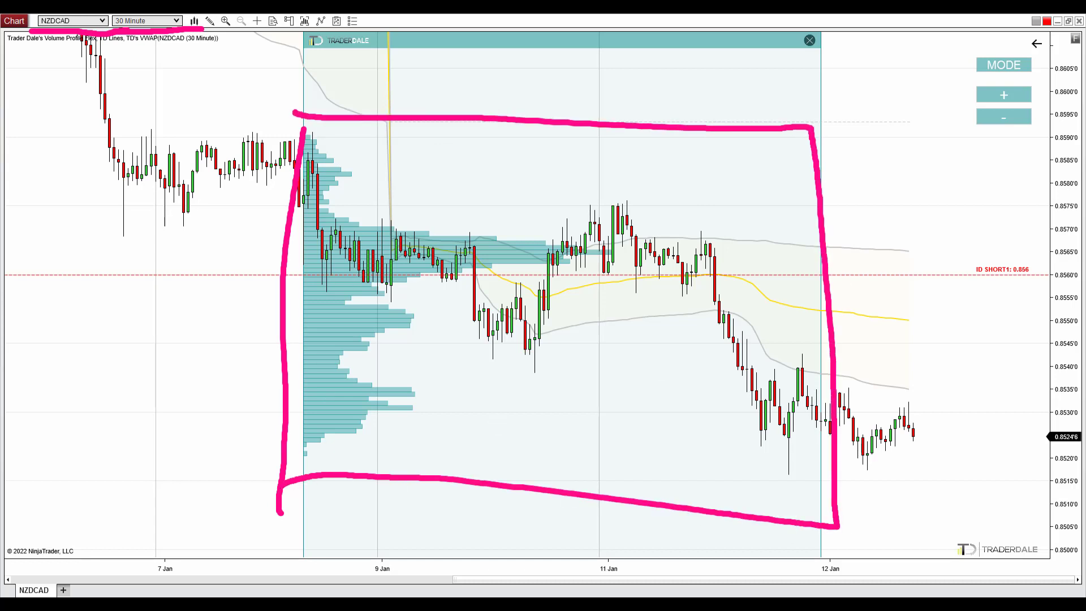
{"action": "key", "text": "Escape"}
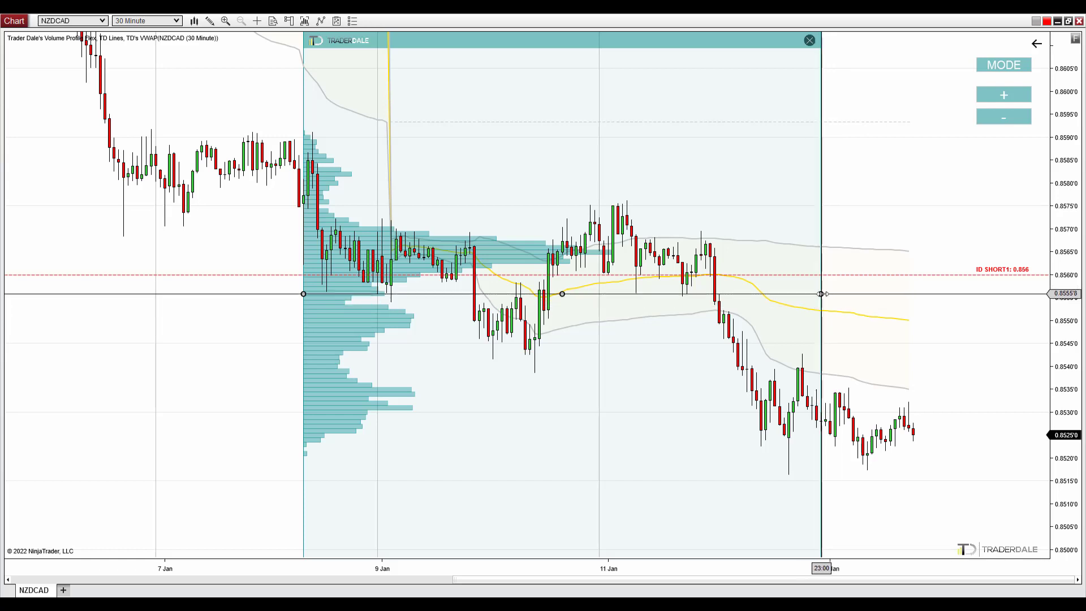
- Fit the volume profile to the range from just before 11 Jan to the start of 12 Jan, and outline that range temporarily
{"action": "left_click_drag", "start_coordinate": [821, 294], "coordinate": [548, 293]}
{"action": "left_click_drag", "start_coordinate": [442, 38], "coordinate": [521, 187]}
{"action": "left_click_drag", "start_coordinate": [750, 221], "coordinate": [703, 293]}
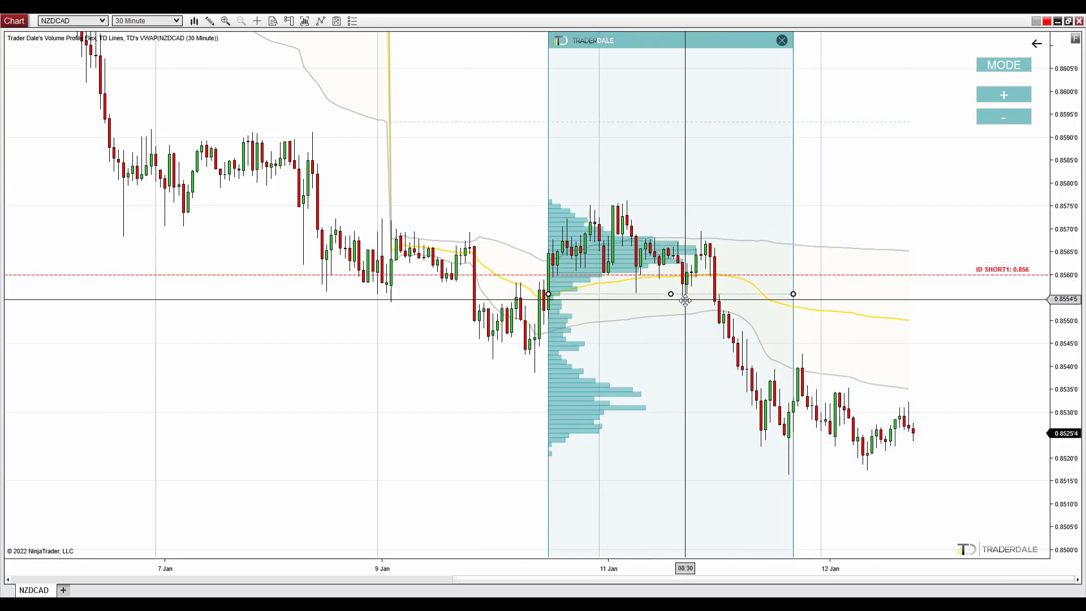
{"action": "left_click_drag", "start_coordinate": [790, 292], "coordinate": [820, 293]}
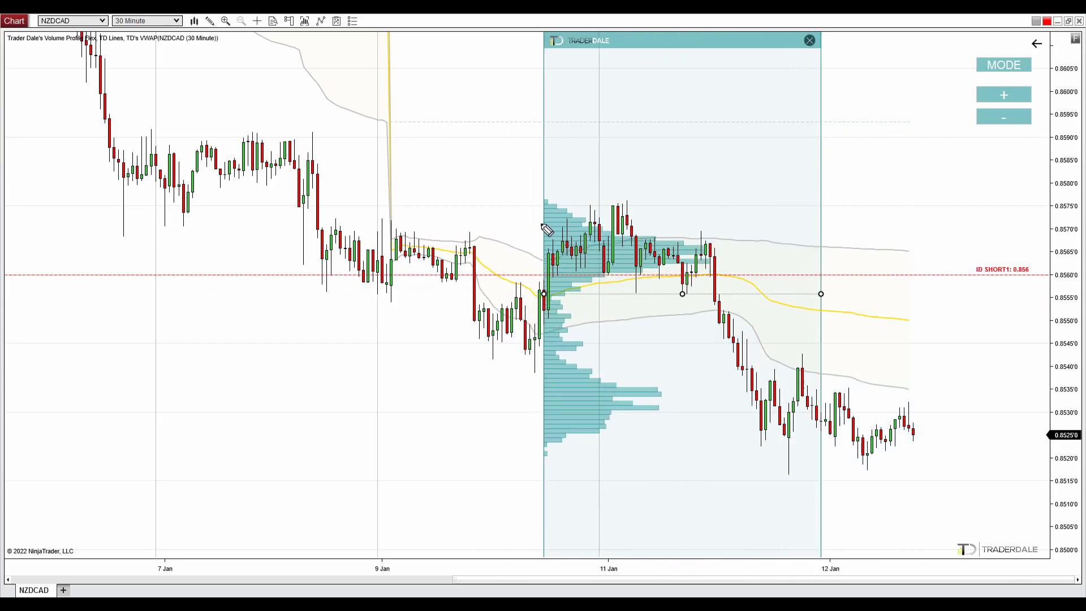
{"action": "mouse_move", "coordinate": [541, 223]}
{"action": "left_mouse_down"}
{"action": "mouse_move", "coordinate": [707, 226]}
{"action": "mouse_move", "coordinate": [803, 261]}
{"action": "mouse_move", "coordinate": [831, 473]}
{"action": "mouse_move", "coordinate": [524, 451]}
{"action": "mouse_move", "coordinate": [534, 201]}
{"action": "left_mouse_up"}
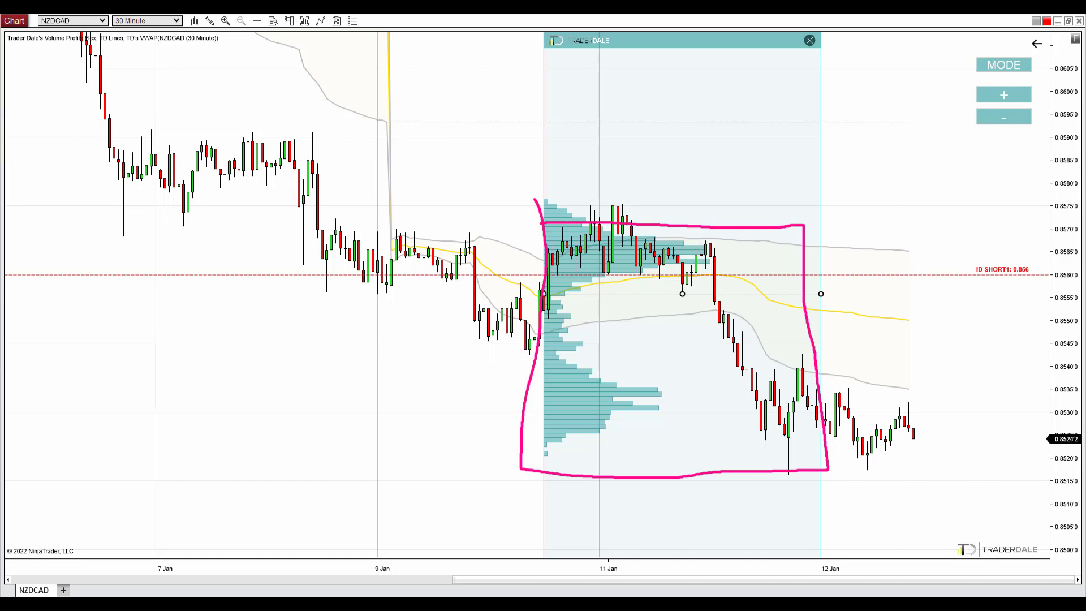
{"action": "key", "text": "Escape"}
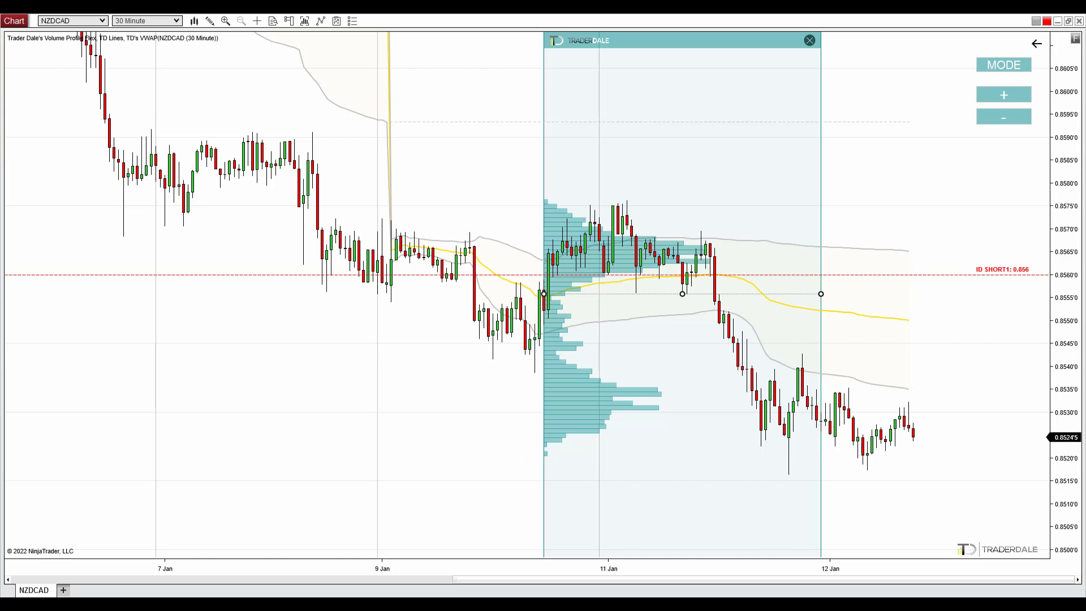
- Draw a thick pink box around the heavy-volume rotation on 11 Jan and a downward arrow along the sell-off that follows it
{"action": "mouse_move", "coordinate": [543, 225]}
{"action": "left_mouse_down"}
{"action": "mouse_move", "coordinate": [735, 230]}
{"action": "mouse_move", "coordinate": [736, 278]}
{"action": "mouse_move", "coordinate": [540, 283]}
{"action": "mouse_move", "coordinate": [545, 229]}
{"action": "left_mouse_up"}
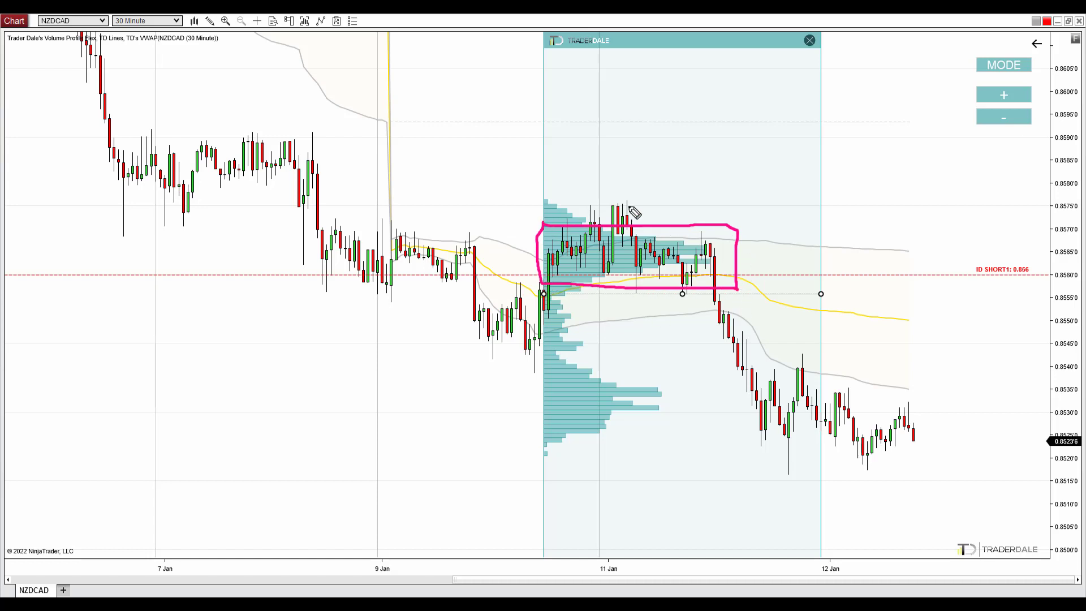
{"action": "mouse_move", "coordinate": [706, 290]}
{"action": "left_mouse_down"}
{"action": "mouse_move", "coordinate": [711, 346]}
{"action": "mouse_move", "coordinate": [762, 459]}
{"action": "mouse_move", "coordinate": [721, 447]}
{"action": "left_mouse_up"}
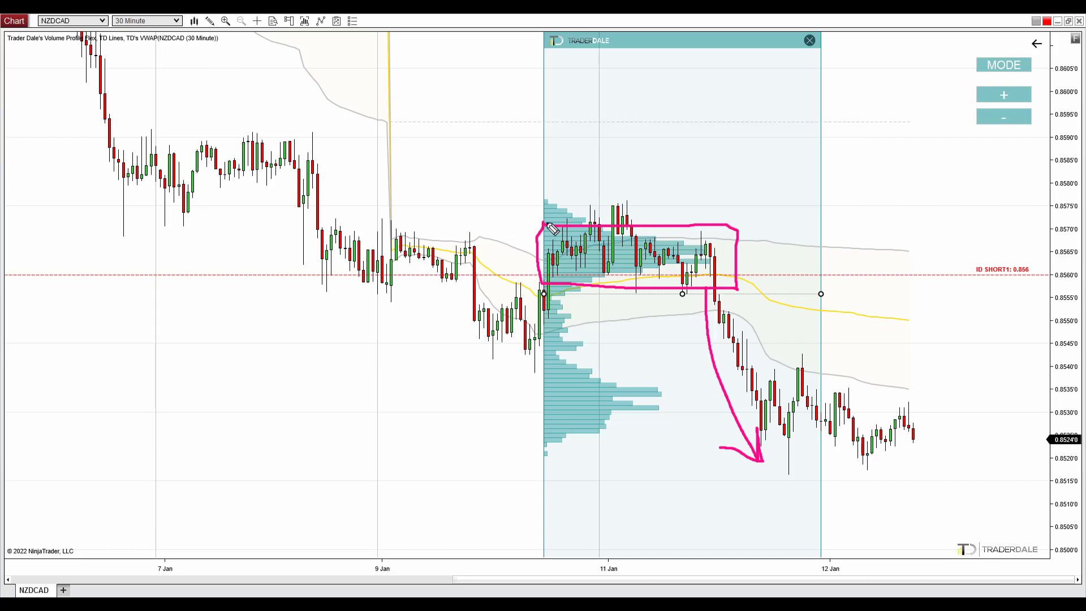
{"action": "mouse_move", "coordinate": [541, 227]}
{"action": "left_mouse_down"}
{"action": "mouse_move", "coordinate": [738, 233]}
{"action": "mouse_move", "coordinate": [739, 290]}
{"action": "mouse_move", "coordinate": [538, 279]}
{"action": "mouse_move", "coordinate": [536, 223]}
{"action": "mouse_move", "coordinate": [562, 224]}
{"action": "left_mouse_up"}
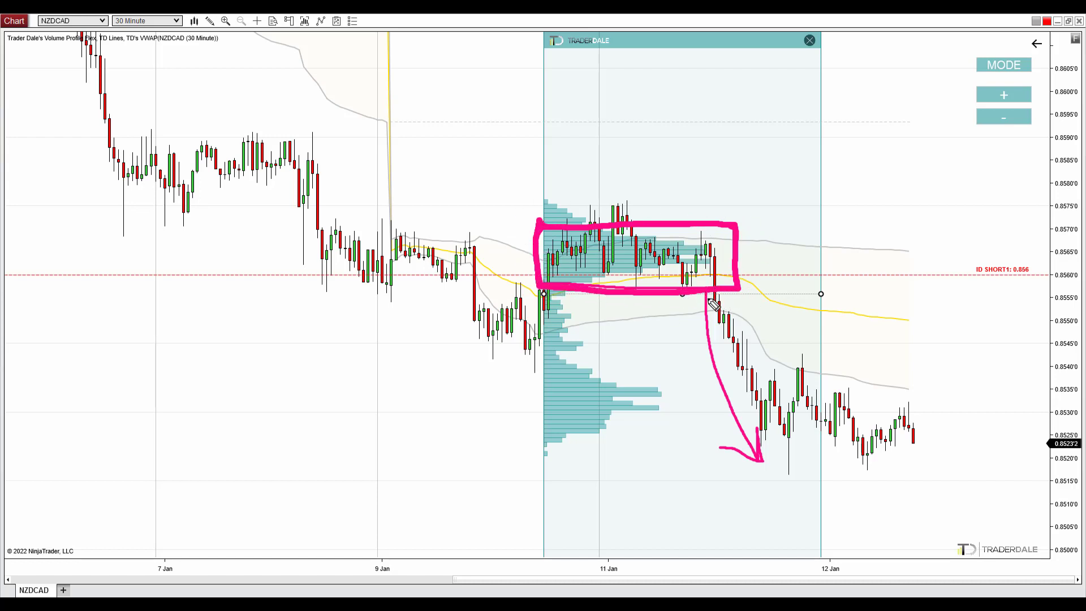
{"action": "mouse_move", "coordinate": [707, 297]}
{"action": "left_mouse_down"}
{"action": "mouse_move", "coordinate": [721, 370]}
{"action": "mouse_move", "coordinate": [759, 460]}
{"action": "mouse_move", "coordinate": [762, 432]}
{"action": "mouse_move", "coordinate": [761, 467]}
{"action": "mouse_move", "coordinate": [721, 449]}
{"action": "left_mouse_up"}
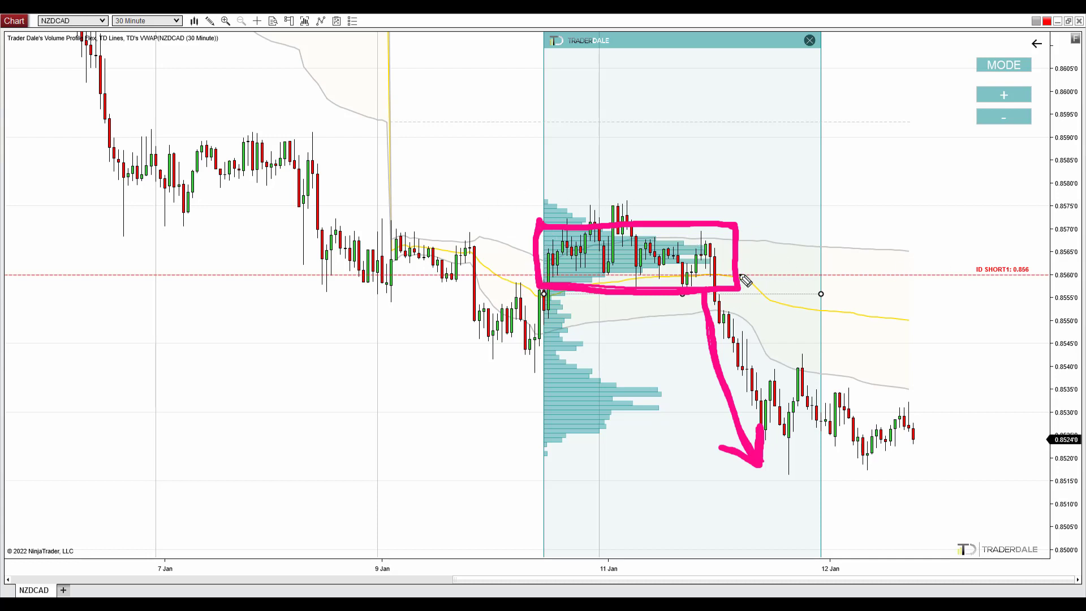
- Mark the 0.856 short level with a black line and circled label, and sketch a dashed pullback to it with a downward reversal arrow
{"action": "mouse_move", "coordinate": [516, 275]}
{"action": "left_mouse_down"}
{"action": "mouse_move", "coordinate": [1055, 278]}
{"action": "mouse_move", "coordinate": [955, 263]}
{"action": "mouse_move", "coordinate": [1043, 280]}
{"action": "mouse_move", "coordinate": [1000, 260]}
{"action": "left_mouse_up"}
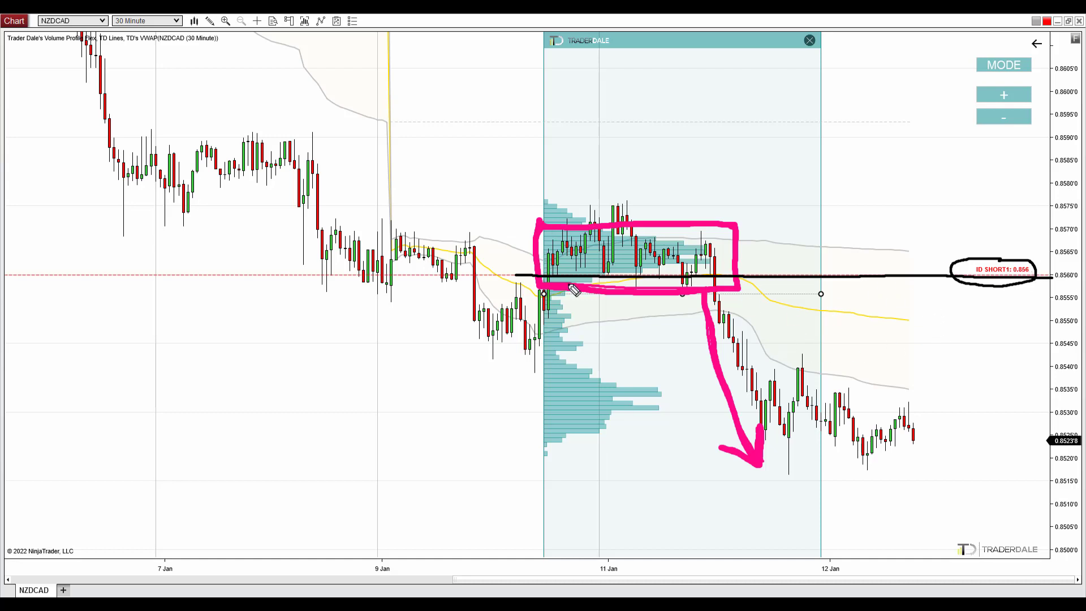
{"action": "left_click_drag", "start_coordinate": [916, 406], "coordinate": [923, 398]}
{"action": "left_click_drag", "start_coordinate": [931, 390], "coordinate": [957, 368]}
{"action": "left_click_drag", "start_coordinate": [970, 351], "coordinate": [993, 306]}
{"action": "mouse_move", "coordinate": [994, 301]}
{"action": "left_mouse_down"}
{"action": "mouse_move", "coordinate": [1038, 383]}
{"action": "mouse_move", "coordinate": [1037, 344]}
{"action": "left_mouse_up"}
{"action": "left_click_drag", "start_coordinate": [1038, 389], "coordinate": [1007, 362]}
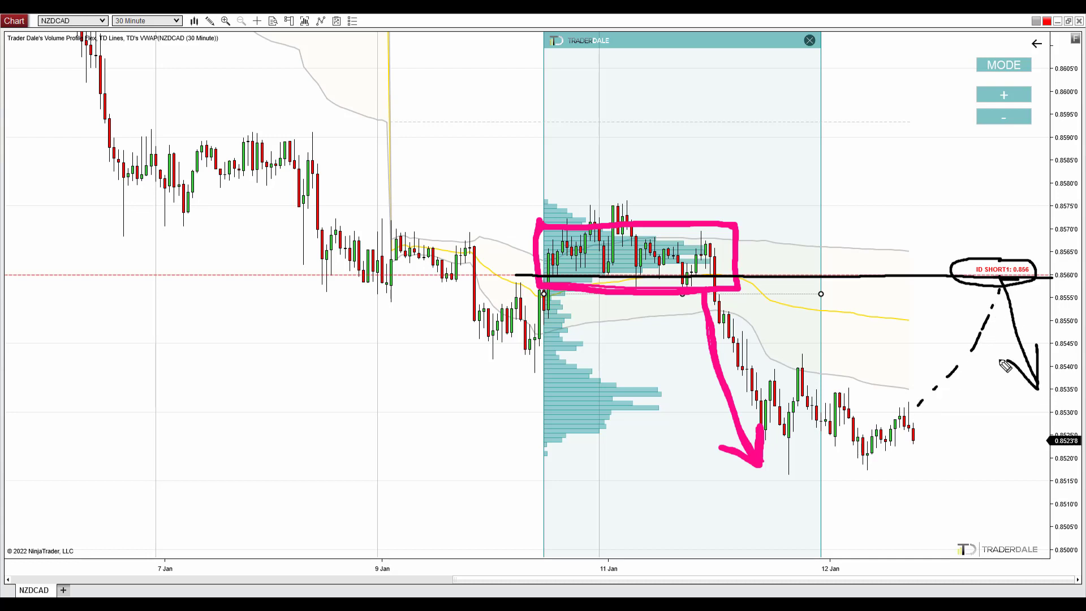
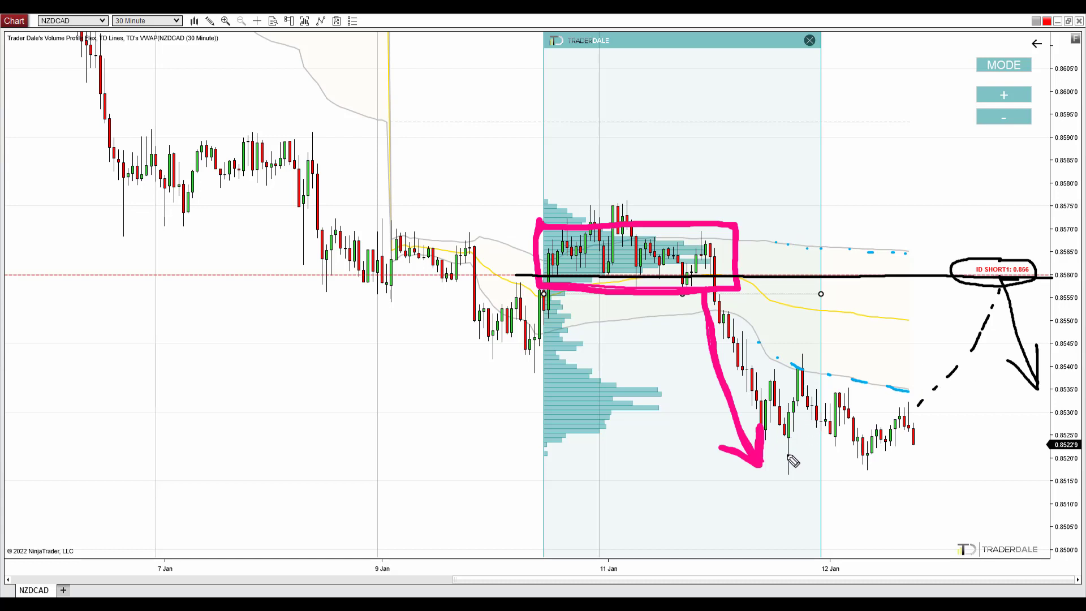
- Sketch the lower VWAP band rejection in blue, and mark the ID SHORT1 level with an R and yellow highlighting before clearing all markup
{"action": "mouse_move", "coordinate": [784, 462]}
{"action": "left_mouse_down"}
{"action": "mouse_move", "coordinate": [797, 366]}
{"action": "mouse_move", "coordinate": [868, 469]}
{"action": "left_mouse_up"}
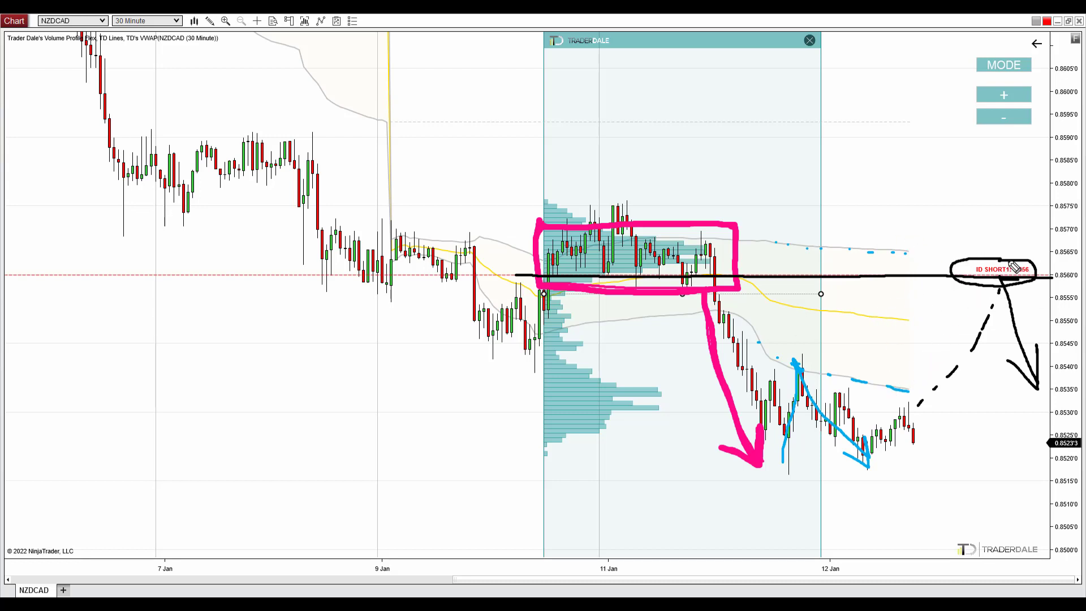
{"action": "mouse_move", "coordinate": [984, 189]}
{"action": "left_mouse_down"}
{"action": "mouse_move", "coordinate": [985, 252]}
{"action": "mouse_move", "coordinate": [986, 221]}
{"action": "mouse_move", "coordinate": [1019, 260]}
{"action": "left_mouse_up"}
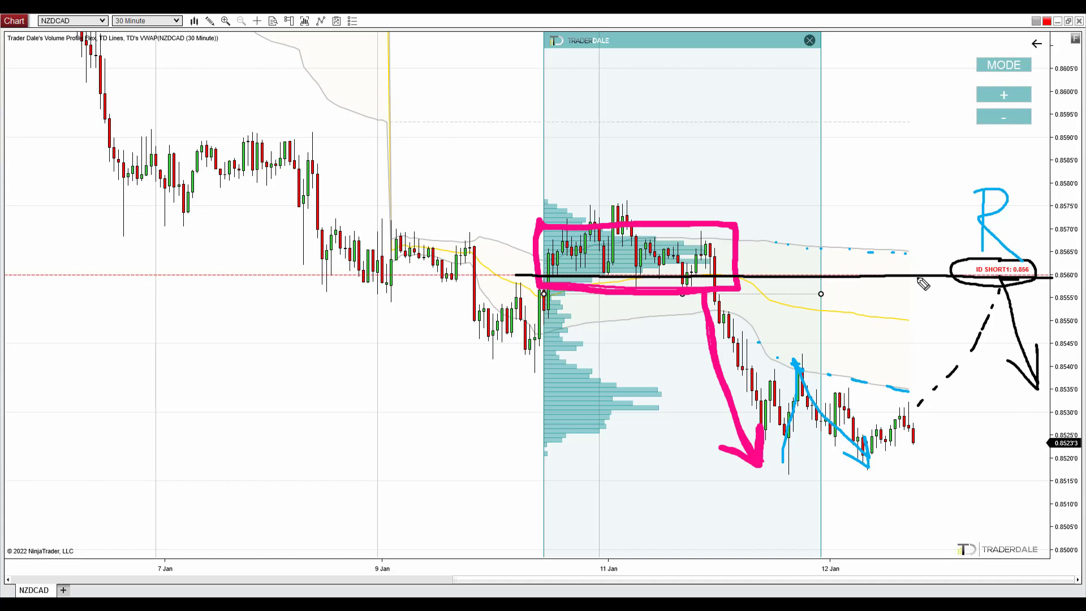
{"action": "mouse_move", "coordinate": [928, 259]}
{"action": "left_mouse_down"}
{"action": "mouse_move", "coordinate": [952, 266]}
{"action": "mouse_move", "coordinate": [971, 289]}
{"action": "left_mouse_up"}
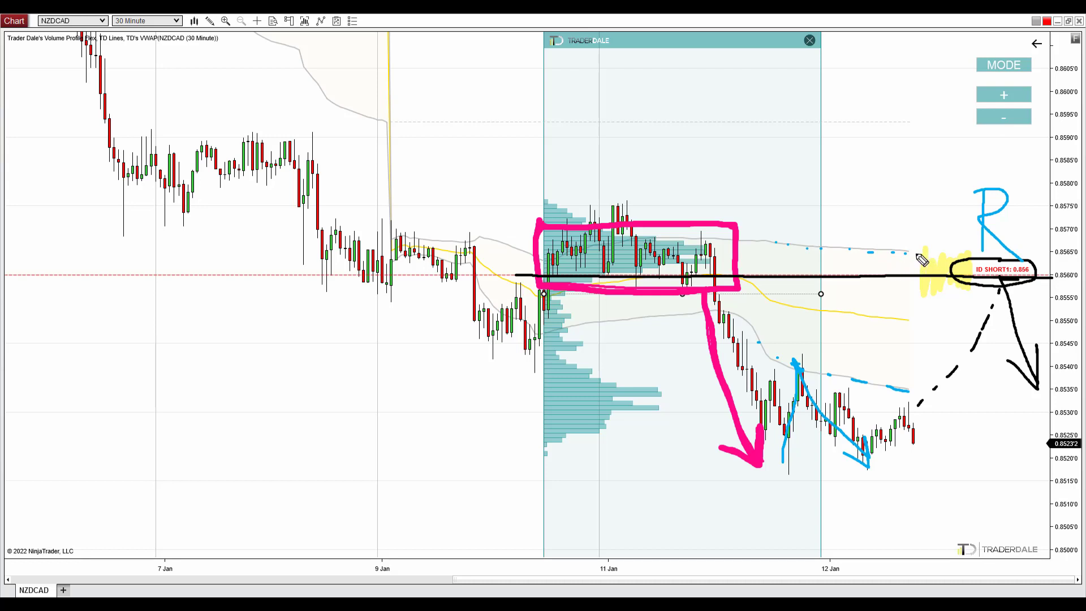
{"action": "left_click_drag", "start_coordinate": [918, 256], "coordinate": [1032, 286]}
{"action": "key", "text": "Escape"}
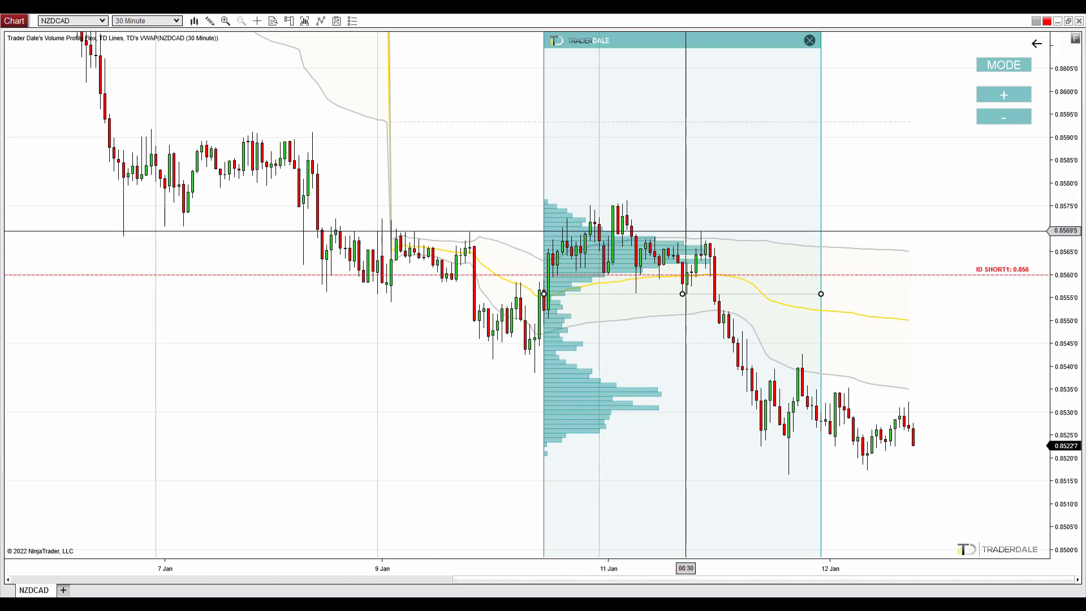
- Resize the volume profile to span from 9 Jan to just past the latest candle
{"action": "left_click_drag", "start_coordinate": [544, 294], "coordinate": [154, 346]}
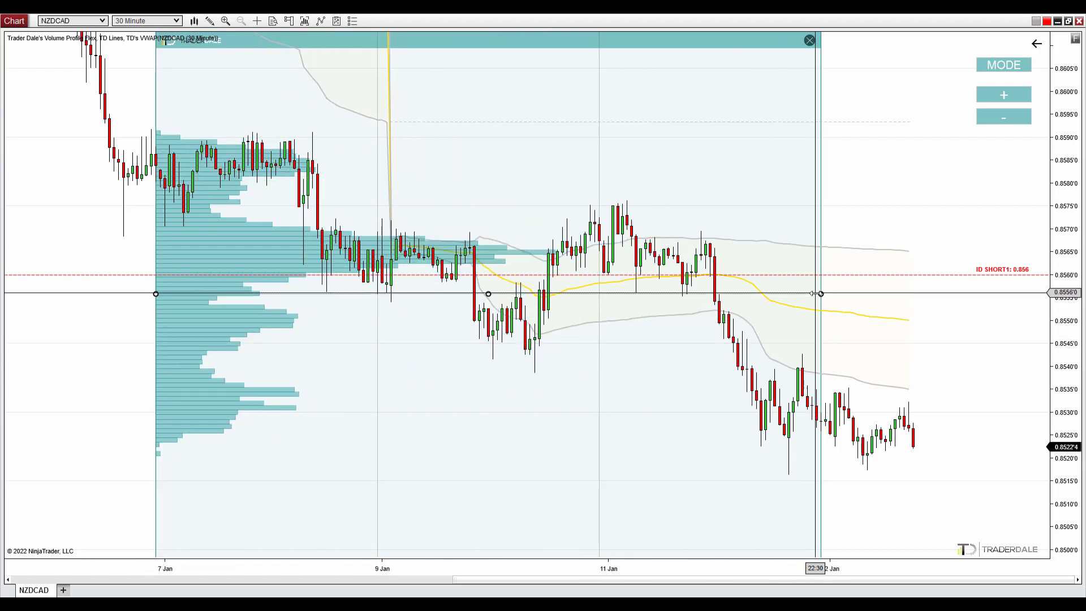
{"action": "left_click_drag", "start_coordinate": [820, 294], "coordinate": [934, 321]}
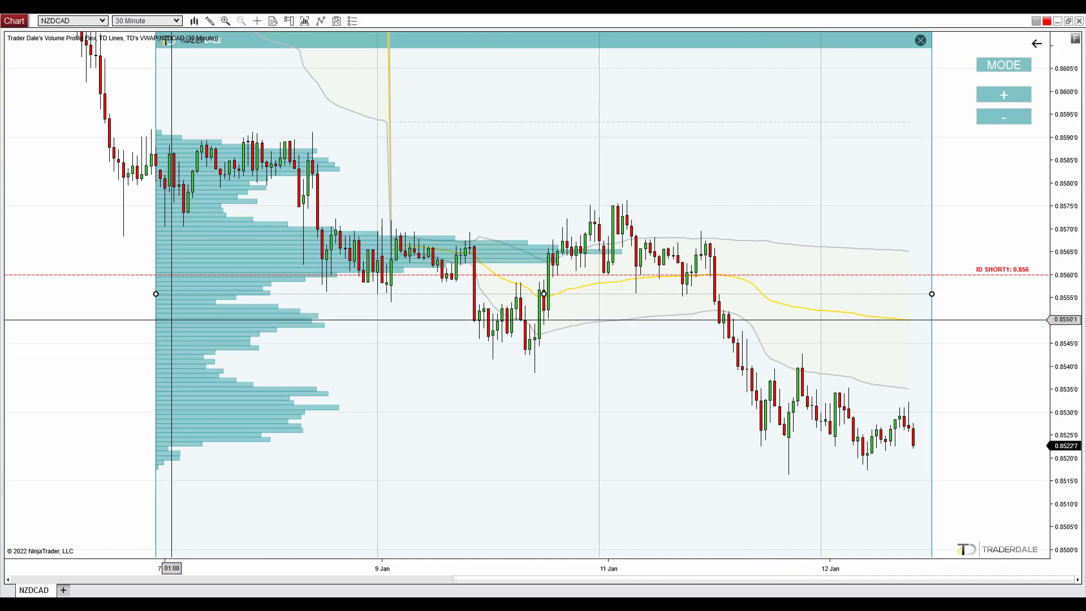
{"action": "left_click_drag", "start_coordinate": [155, 293], "coordinate": [379, 356]}
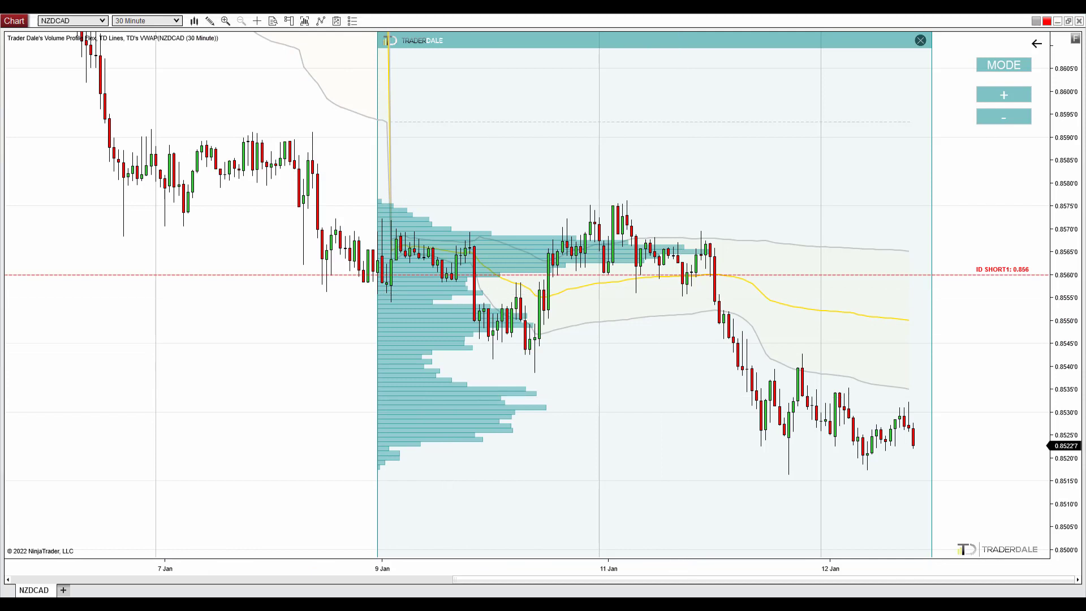
- Circle the three trading days below the candles in blue, and box the heavy-volume zone from 9 Jan to the 11 Jan sell-off
{"action": "left_click_drag", "start_coordinate": [515, 477], "coordinate": [512, 487]}
{"action": "left_click_drag", "start_coordinate": [703, 477], "coordinate": [708, 472]}
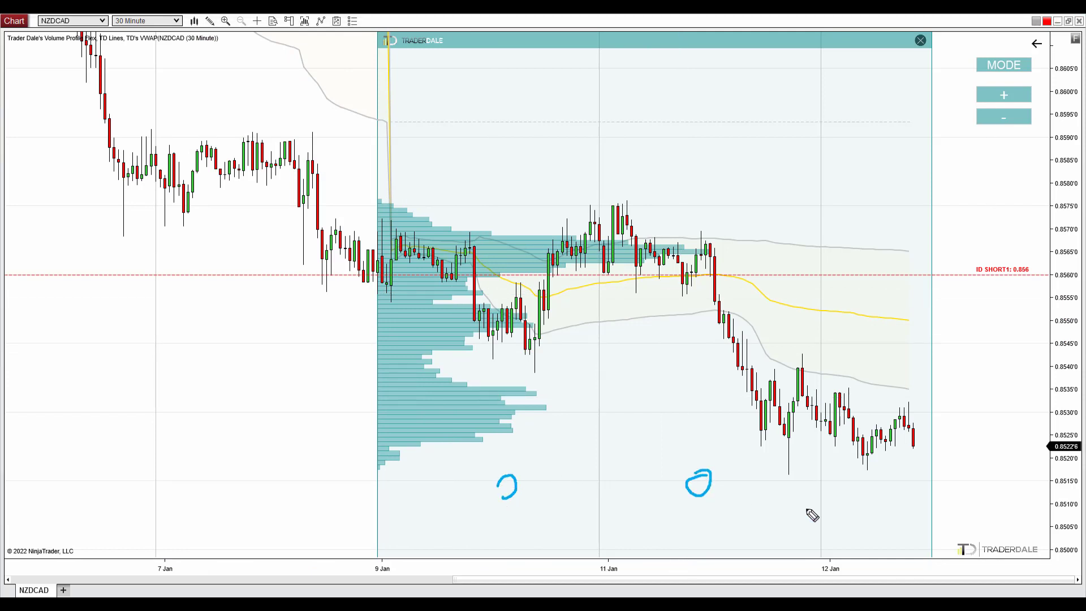
{"action": "left_click_drag", "start_coordinate": [877, 489], "coordinate": [879, 487]}
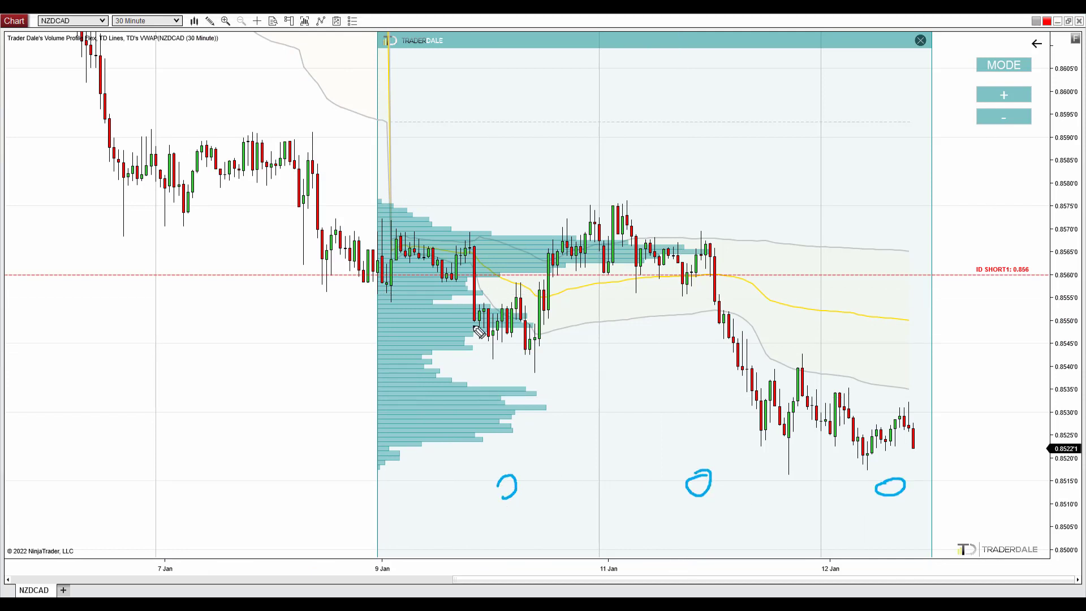
{"action": "mouse_move", "coordinate": [376, 224]}
{"action": "left_mouse_down"}
{"action": "mouse_move", "coordinate": [651, 239]}
{"action": "mouse_move", "coordinate": [742, 285]}
{"action": "mouse_move", "coordinate": [394, 287]}
{"action": "mouse_move", "coordinate": [377, 227]}
{"action": "left_mouse_up"}
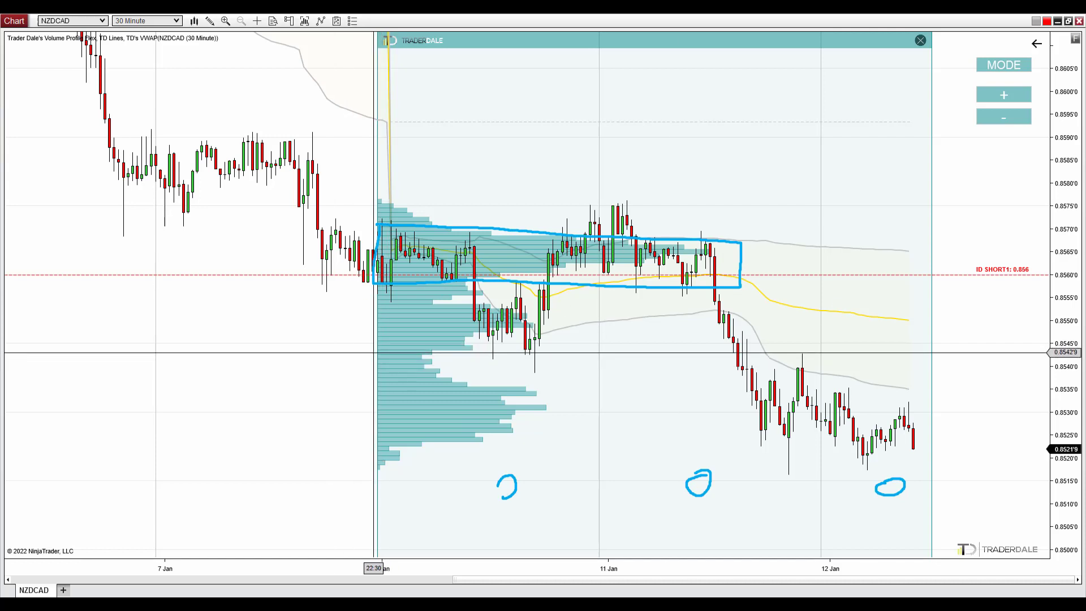
- Extend the volume profile's start back to midway between 7 Jan and 9 Jan
{"action": "left_click", "coordinate": [376, 346]}
{"action": "left_click_drag", "start_coordinate": [377, 294], "coordinate": [266, 293]}
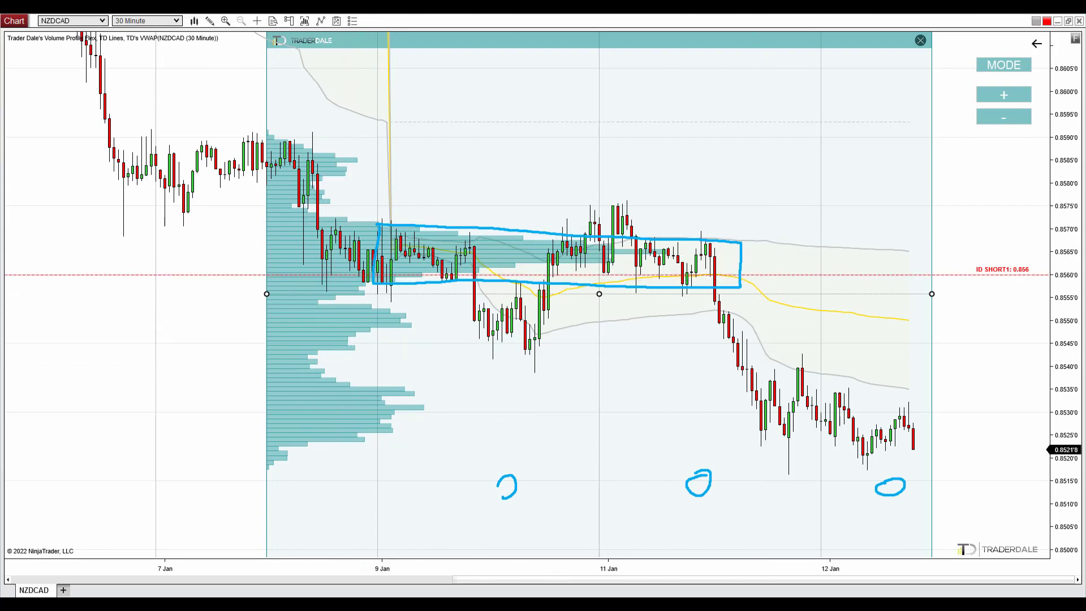
- Sketch in black the expected rise from the latest candle to the ID SHORT1 level and the downward reversal from there
{"action": "mouse_move", "coordinate": [899, 468]}
{"action": "left_mouse_down"}
{"action": "mouse_move", "coordinate": [983, 272]}
{"action": "mouse_move", "coordinate": [1035, 362]}
{"action": "mouse_move", "coordinate": [1036, 321]}
{"action": "left_mouse_up"}
{"action": "left_click_drag", "start_coordinate": [1003, 346], "coordinate": [1035, 371]}
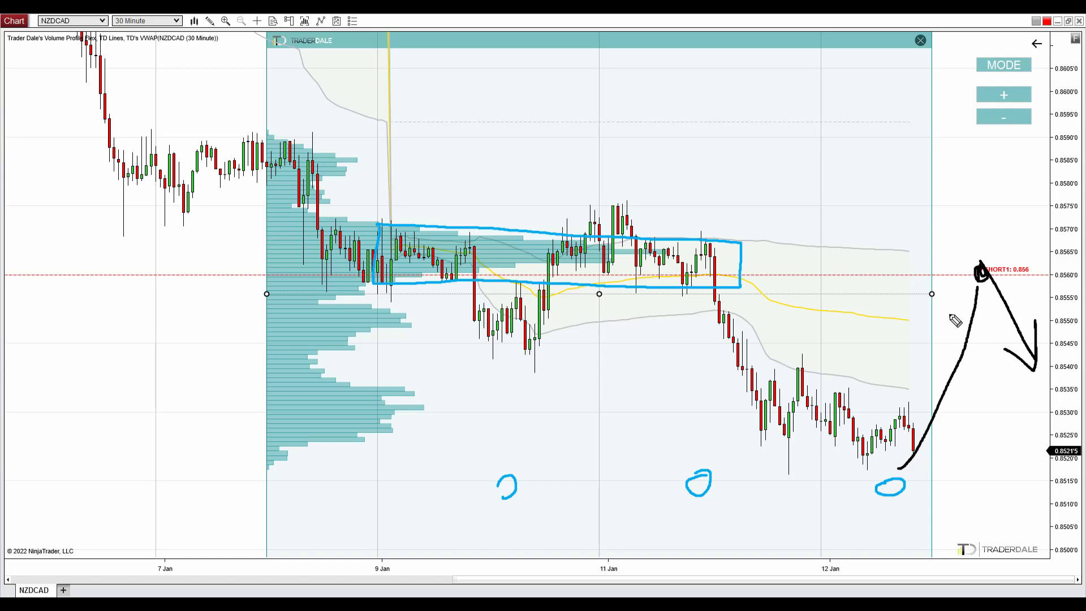
{"action": "mouse_move", "coordinate": [974, 279]}
{"action": "left_mouse_down"}
{"action": "mouse_move", "coordinate": [1083, 280]}
{"action": "mouse_move", "coordinate": [875, 285]}
{"action": "left_mouse_up"}
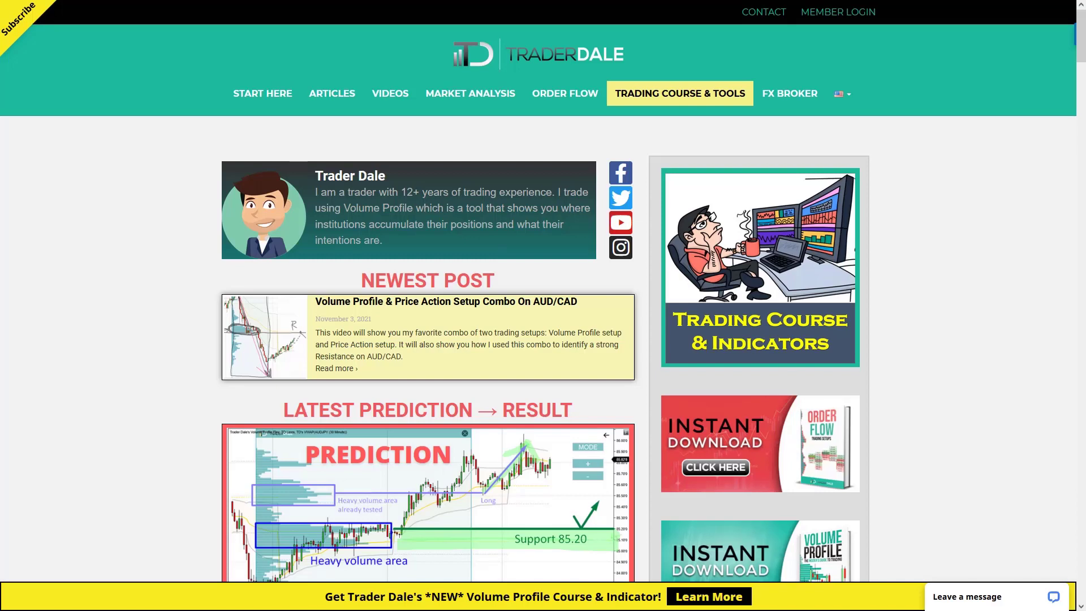
- Circle the Trading Course & Tools entry in pink, and open that page at the Elite Pack section
{"action": "mouse_move", "coordinate": [677, 78]}
{"action": "left_mouse_down"}
{"action": "mouse_move", "coordinate": [601, 93]}
{"action": "mouse_move", "coordinate": [730, 87]}
{"action": "mouse_move", "coordinate": [667, 78]}
{"action": "left_mouse_up"}
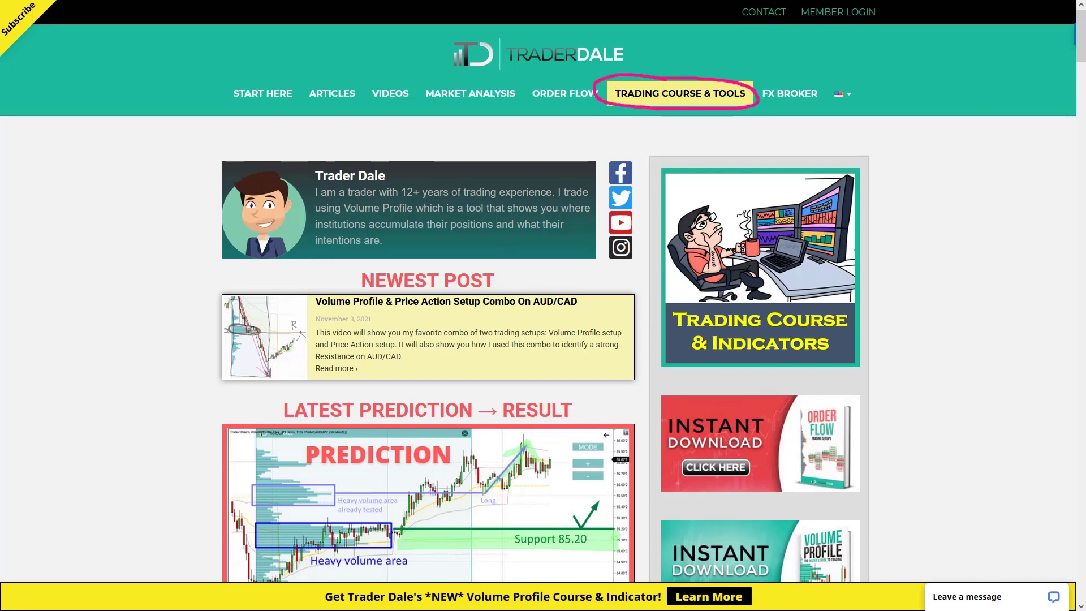
{"action": "left_click", "coordinate": [685, 95]}
{"action": "scroll", "coordinate": [689, 93], "scroll_direction": "down", "scroll_amount": 20}
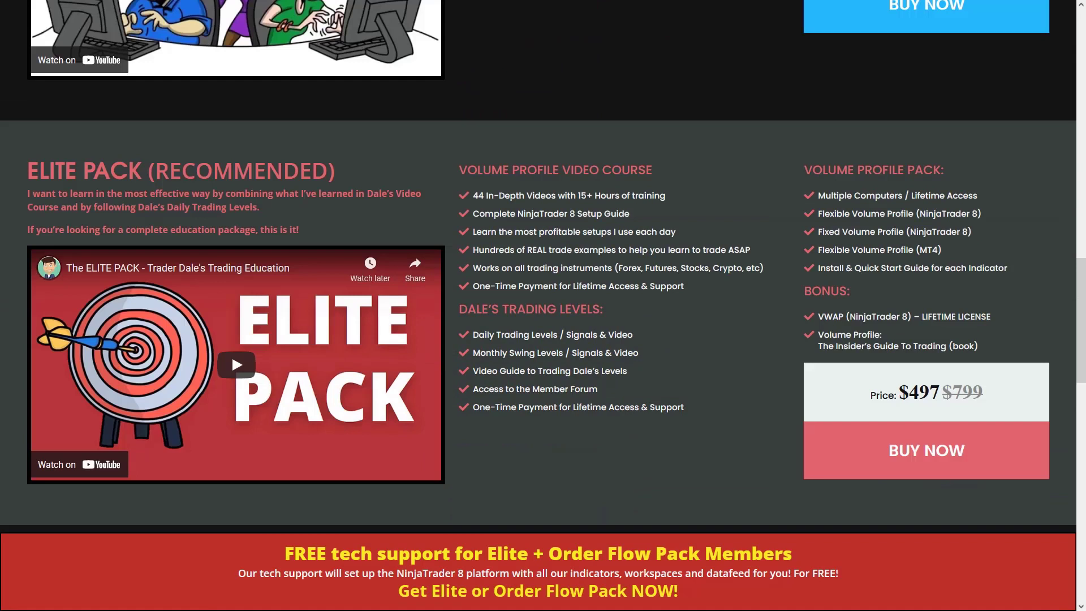
- Underline the Elite Pack title and its course, trading levels, Volume Profile Pack and bonus headings in yellow, and outline its video
{"action": "left_click_drag", "start_coordinate": [23, 187], "coordinate": [343, 185]}
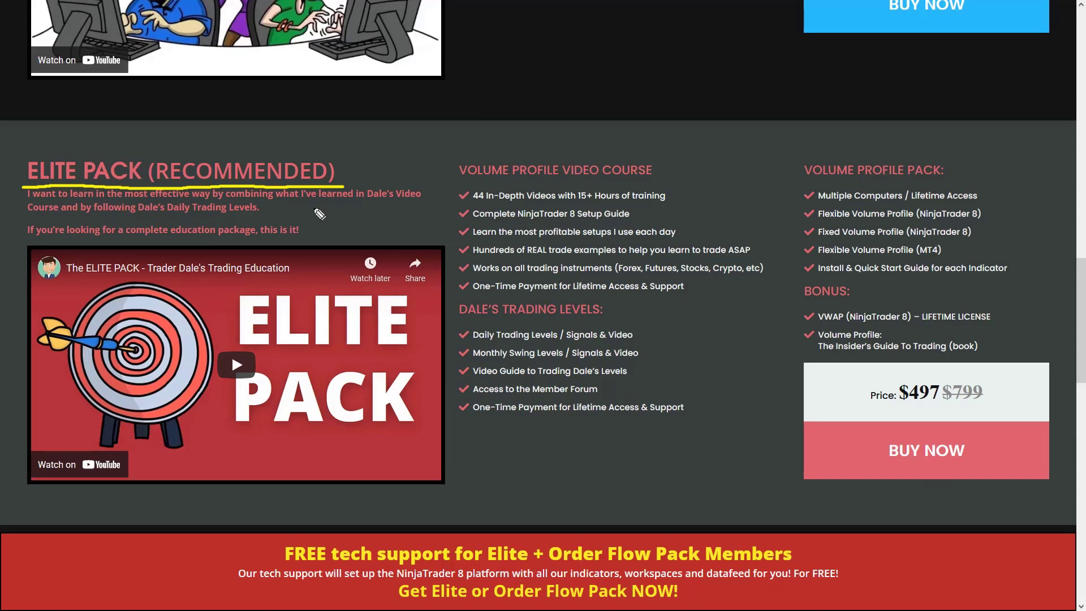
{"action": "mouse_move", "coordinate": [16, 247]}
{"action": "left_mouse_down"}
{"action": "mouse_move", "coordinate": [398, 257]}
{"action": "mouse_move", "coordinate": [452, 516]}
{"action": "mouse_move", "coordinate": [41, 505]}
{"action": "mouse_move", "coordinate": [20, 250]}
{"action": "left_mouse_up"}
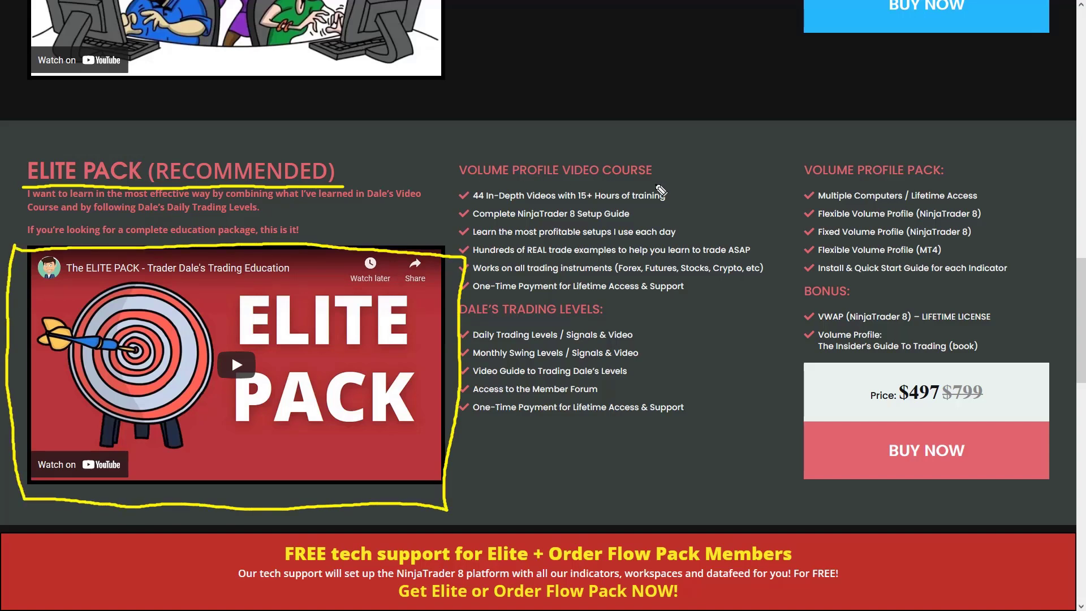
{"action": "left_click_drag", "start_coordinate": [508, 181], "coordinate": [680, 189]}
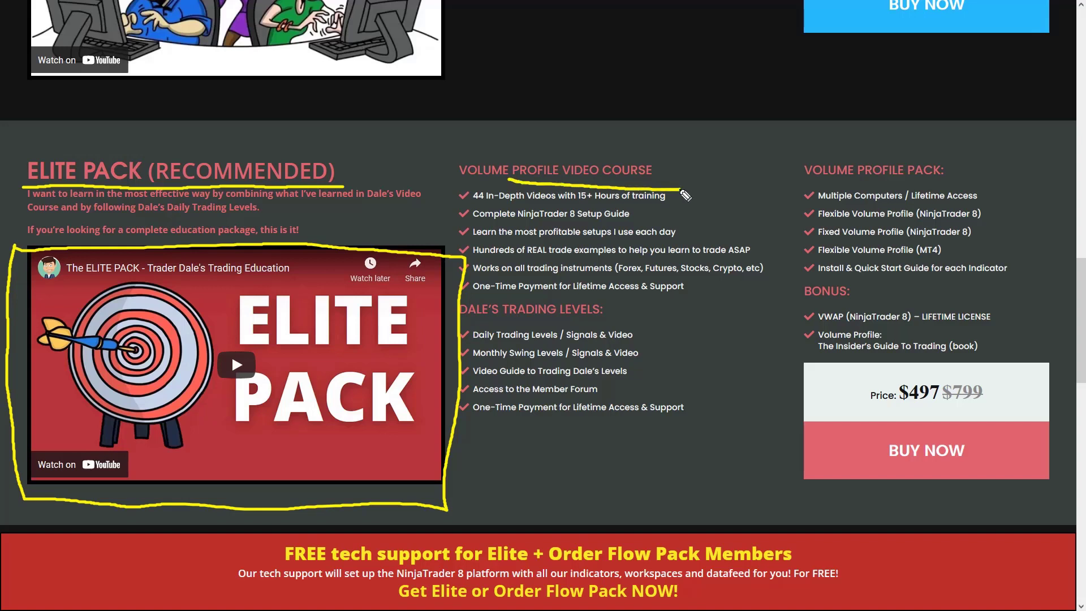
{"action": "left_click_drag", "start_coordinate": [472, 325], "coordinate": [614, 324]}
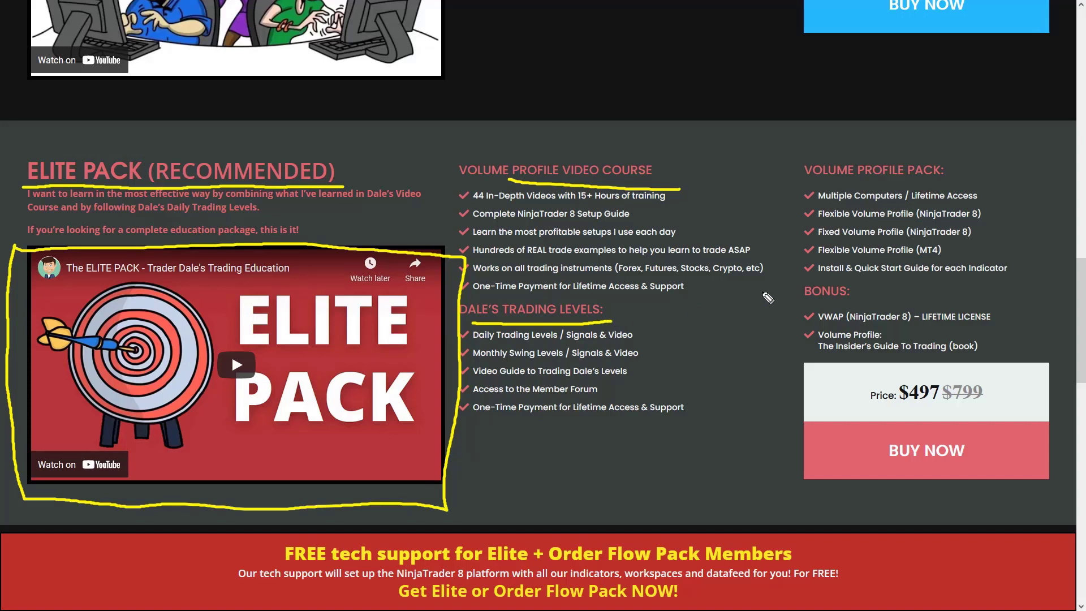
{"action": "left_click_drag", "start_coordinate": [799, 185], "coordinate": [994, 183]}
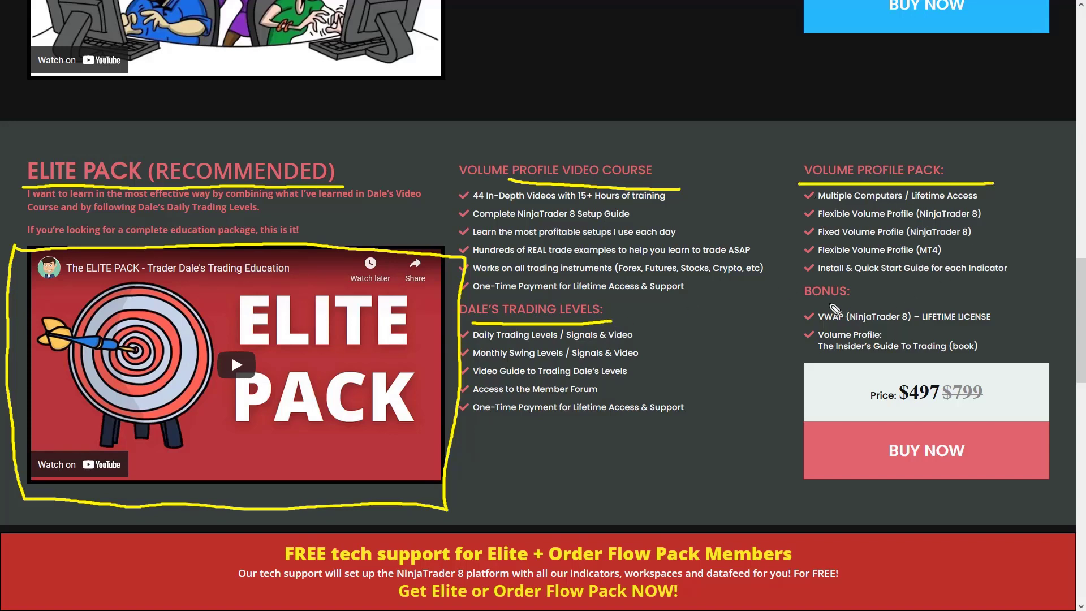
{"action": "left_click_drag", "start_coordinate": [797, 298], "coordinate": [897, 301]}
- Mark the free tech support banner with a yellow arrow, underlines and a circle around FREE!, and circle the Elite Pack title
{"action": "mouse_move", "coordinate": [535, 440]}
{"action": "left_mouse_down"}
{"action": "mouse_move", "coordinate": [534, 526]}
{"action": "mouse_move", "coordinate": [578, 500]}
{"action": "left_mouse_up"}
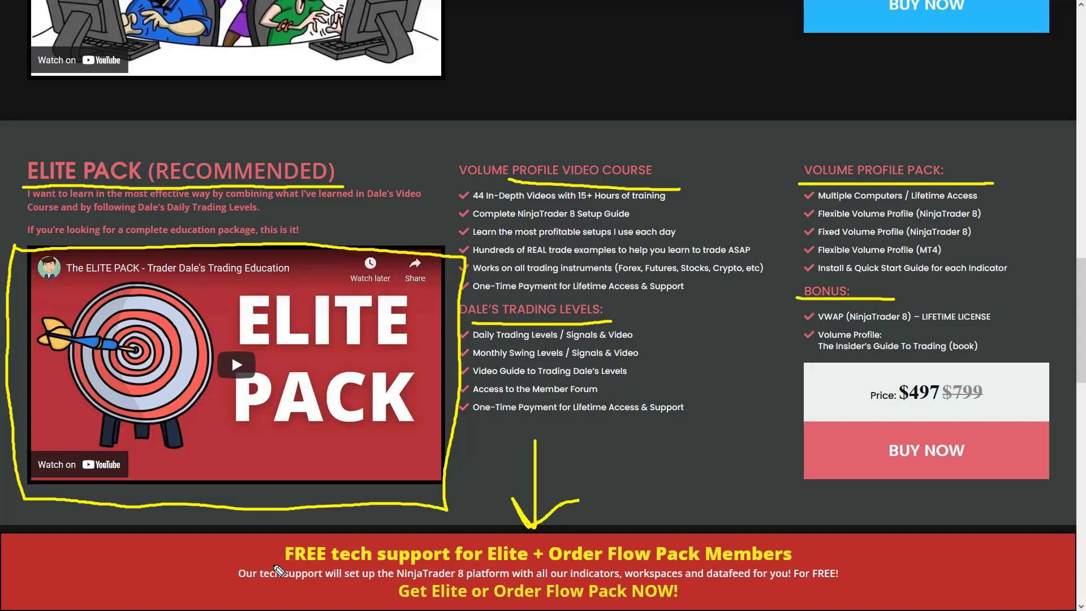
{"action": "left_click_drag", "start_coordinate": [272, 563], "coordinate": [812, 571]}
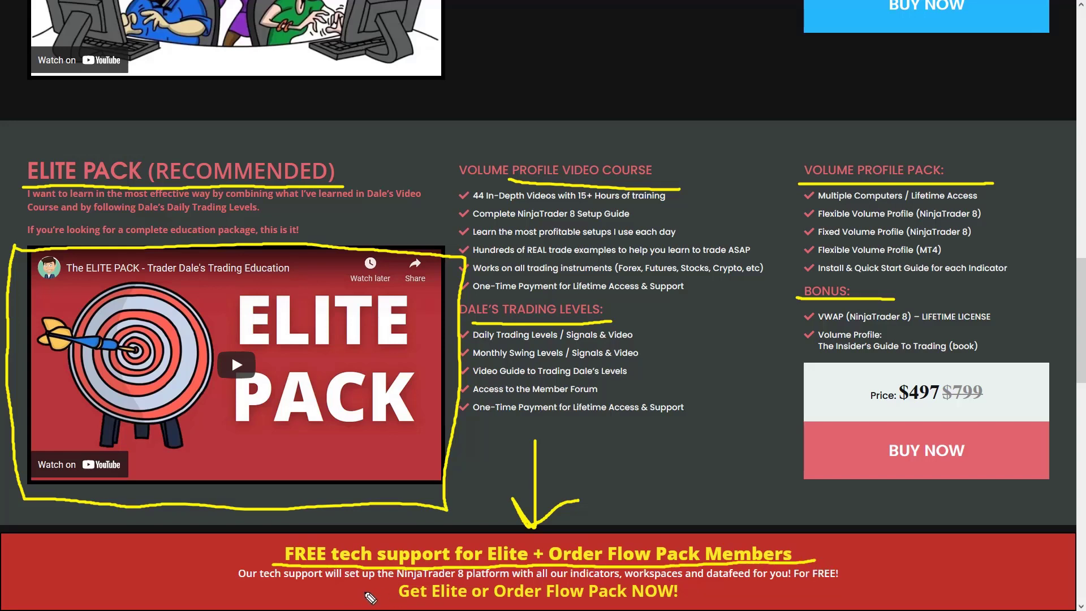
{"action": "left_click_drag", "start_coordinate": [382, 588], "coordinate": [752, 580]}
{"action": "mouse_move", "coordinate": [839, 561]}
{"action": "left_mouse_down"}
{"action": "mouse_move", "coordinate": [810, 565]}
{"action": "mouse_move", "coordinate": [838, 585]}
{"action": "mouse_move", "coordinate": [830, 564]}
{"action": "left_mouse_up"}
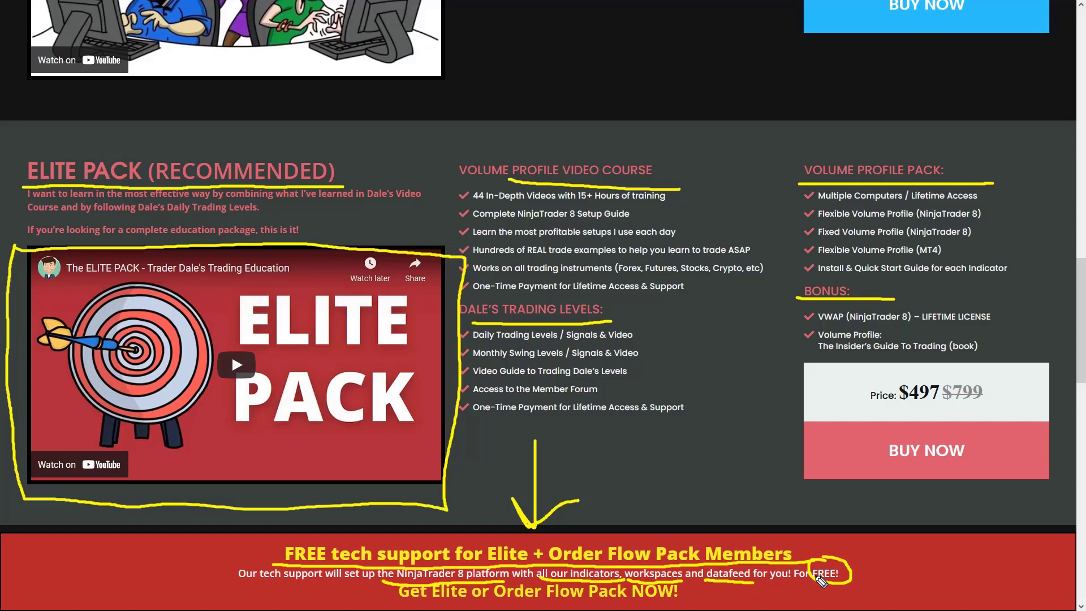
{"action": "mouse_move", "coordinate": [173, 145]}
{"action": "left_mouse_down"}
{"action": "mouse_move", "coordinate": [85, 137]}
{"action": "mouse_move", "coordinate": [524, 185]}
{"action": "mouse_move", "coordinate": [90, 126]}
{"action": "left_mouse_up"}
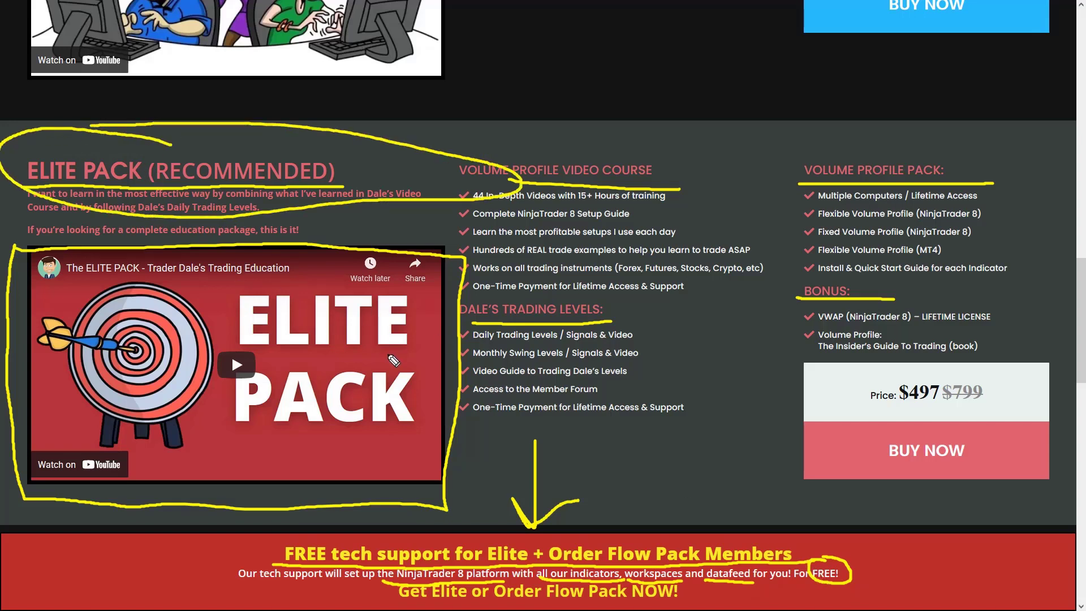